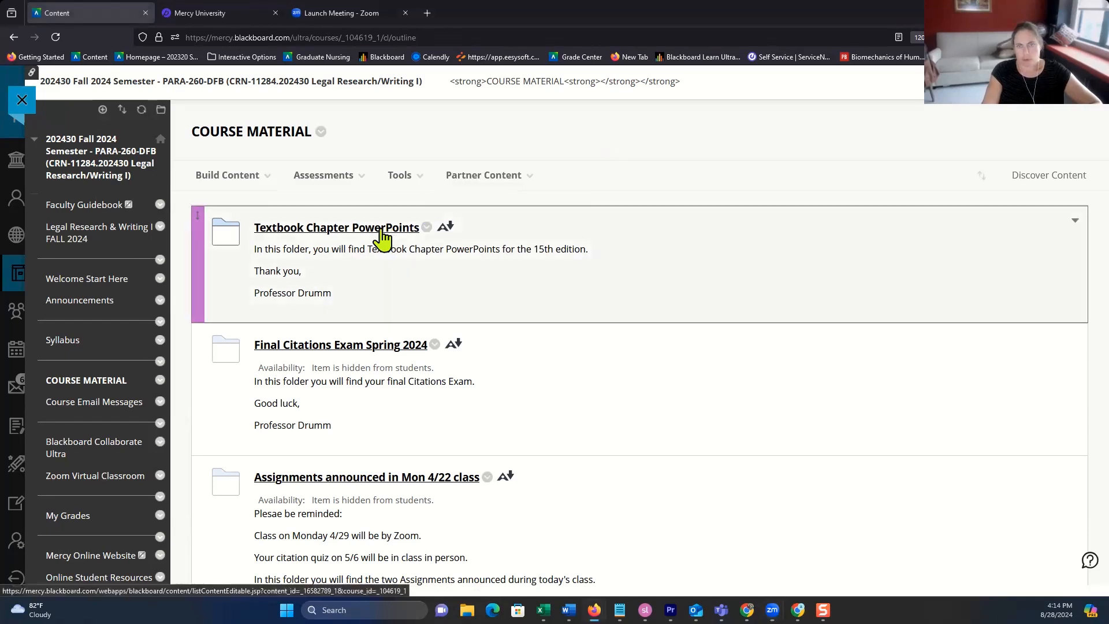
# Look into the Textbook Chapter PowerPoints folder, return to Course Material and view the available content types.
pyautogui.click(381, 230)
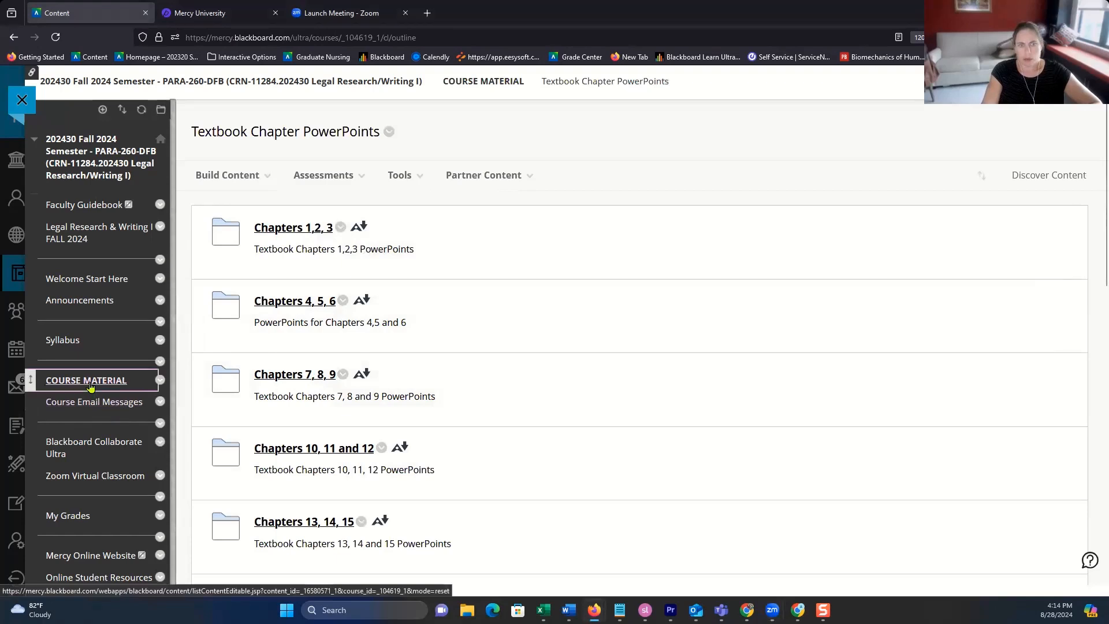
pyautogui.click(90, 384)
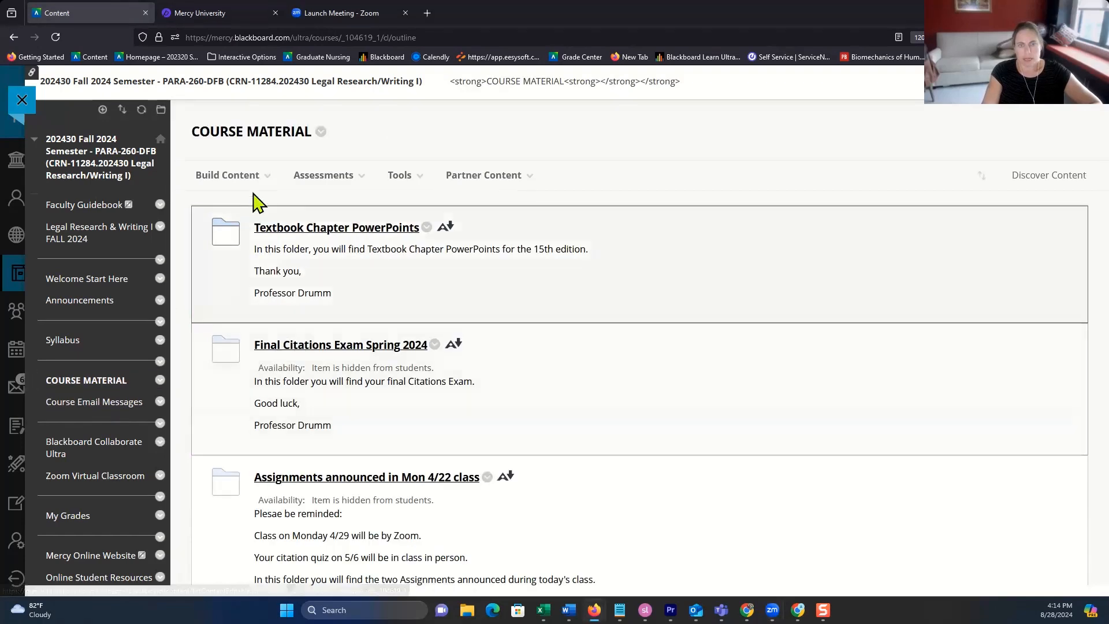
pyautogui.click(227, 175)
pyautogui.click(526, 286)
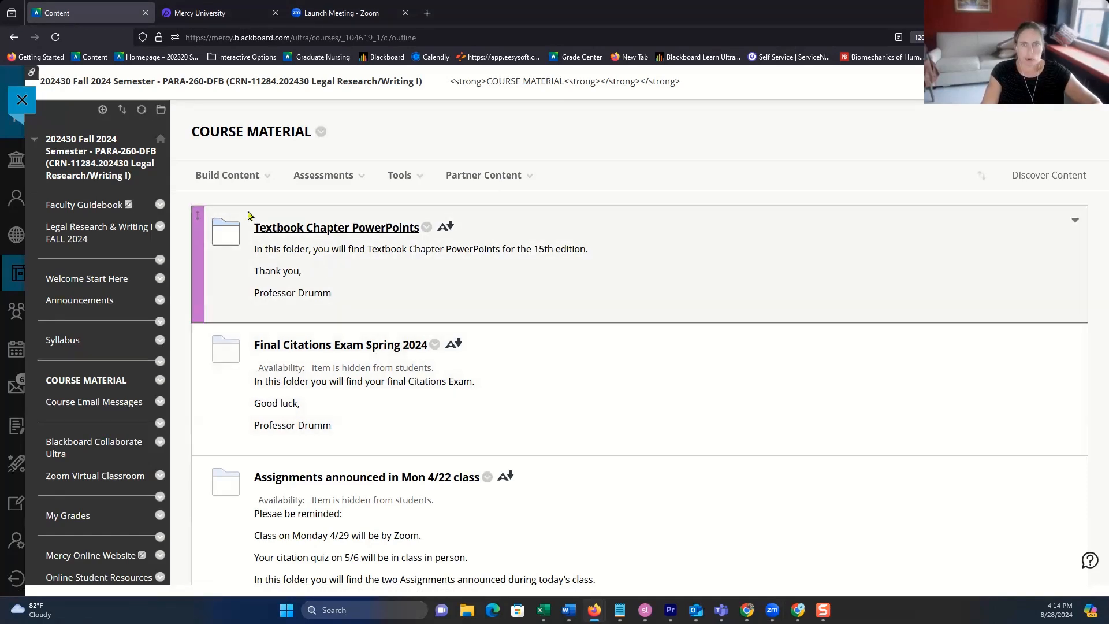
# Start adding EPIC content to the Course Material area.
pyautogui.click(228, 176)
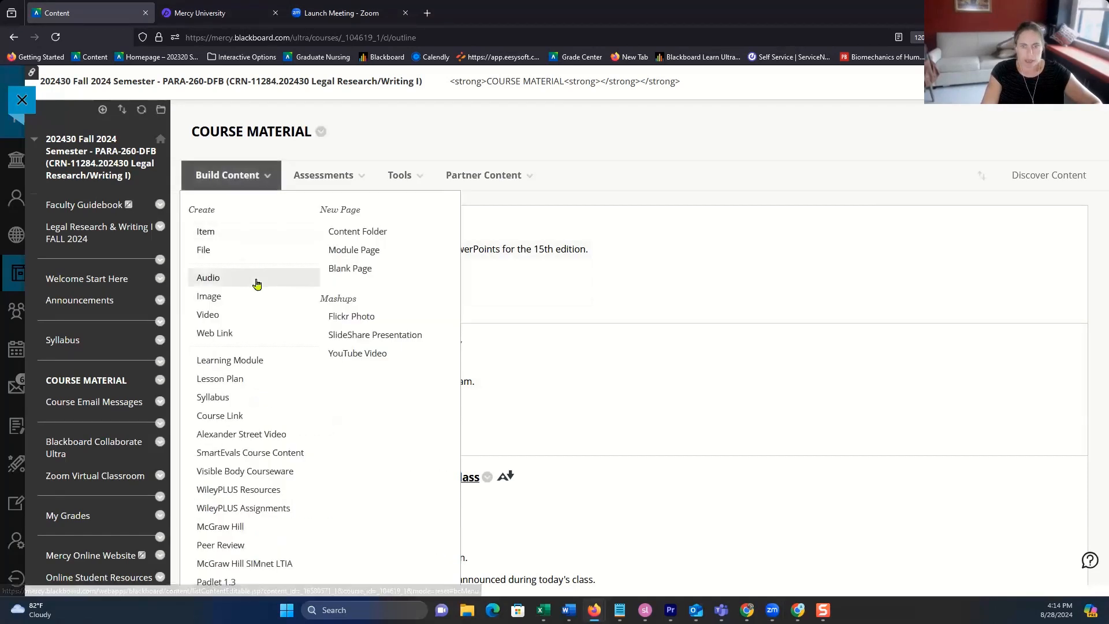
pyautogui.scroll(-1, 270, 302)
pyautogui.scroll(-1, 273, 304)
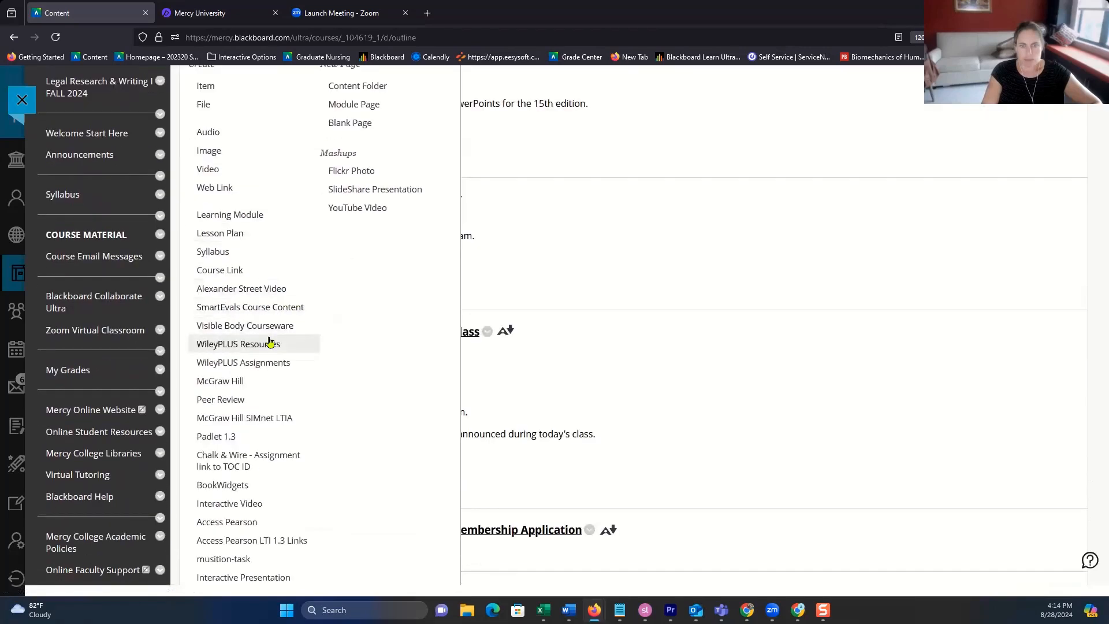
pyautogui.scroll(-2, 272, 275)
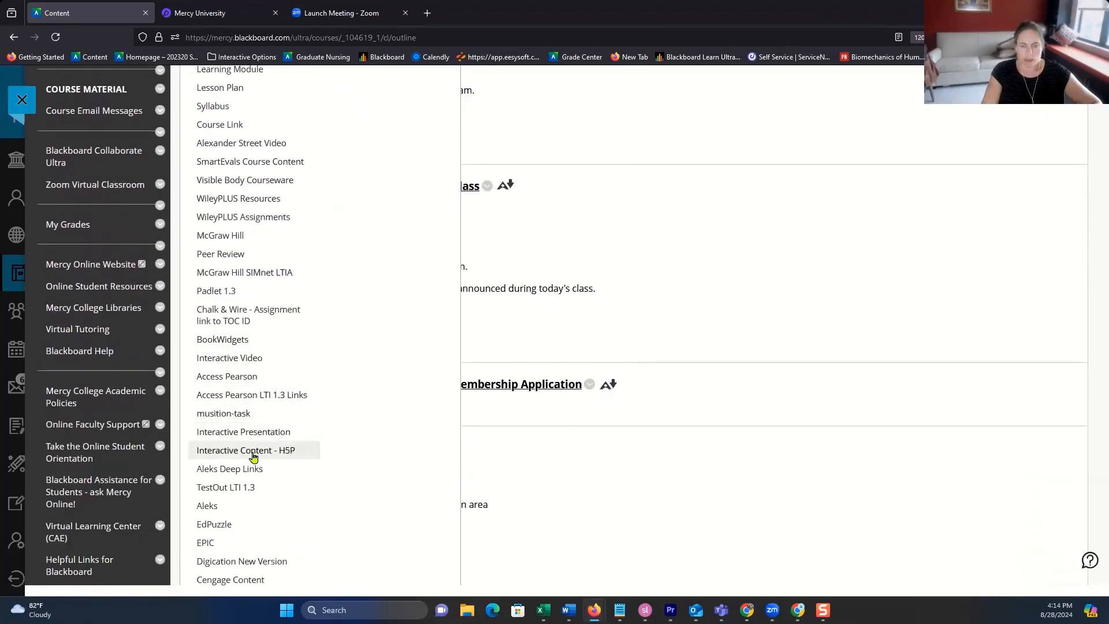
pyautogui.scroll(-1, 256, 450)
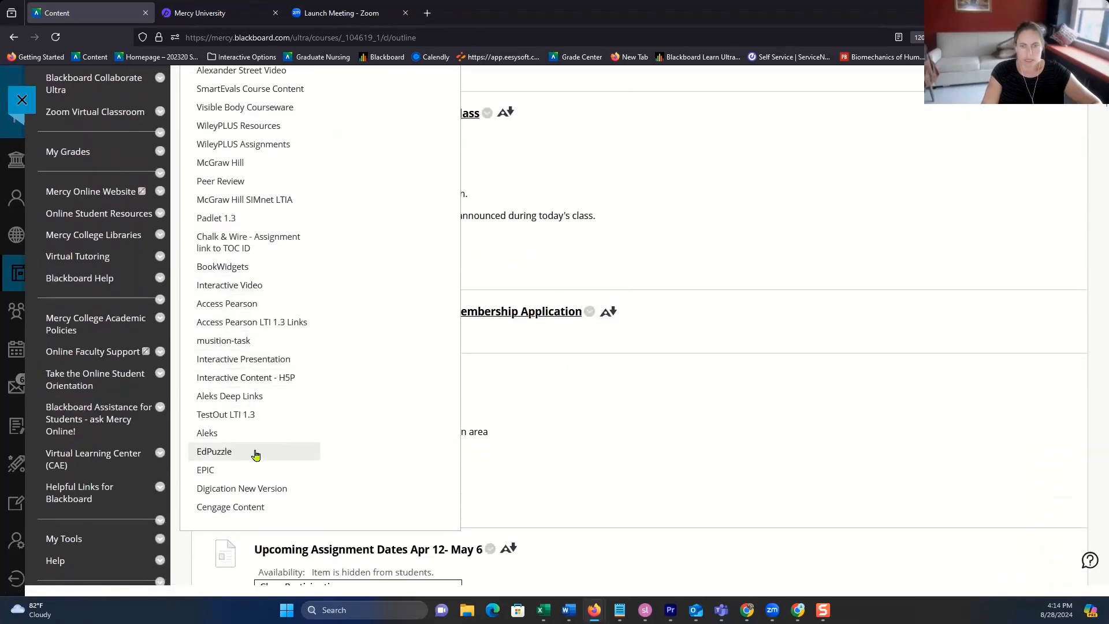
pyautogui.click(230, 471)
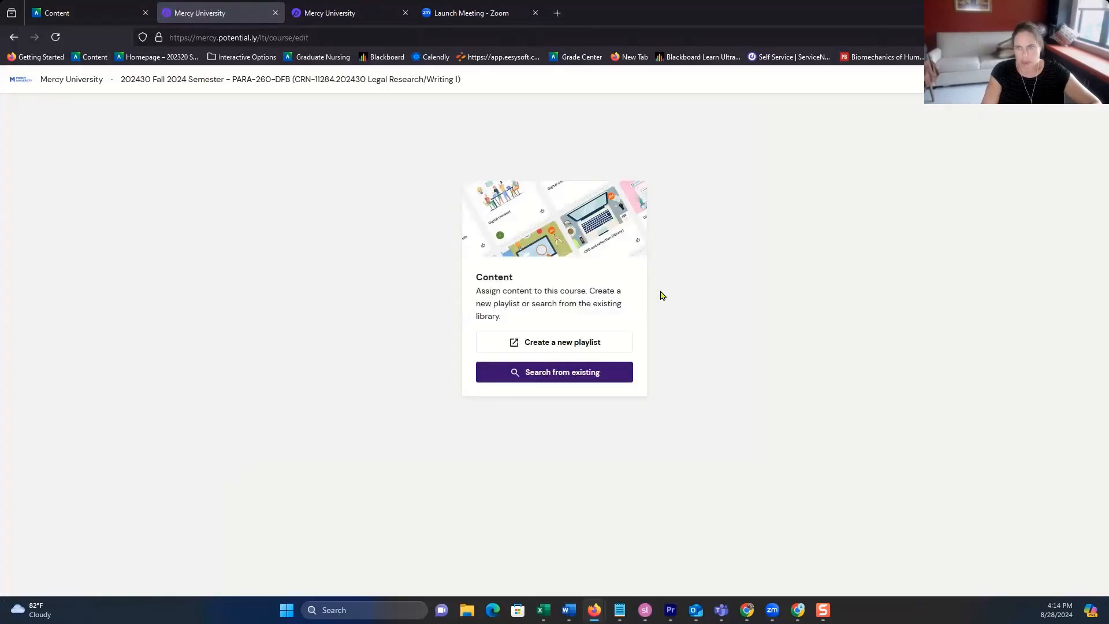
# Add the existing playlist EPIC PARA 260 to the course, confirm it and close the success page.
pyautogui.click(586, 379)
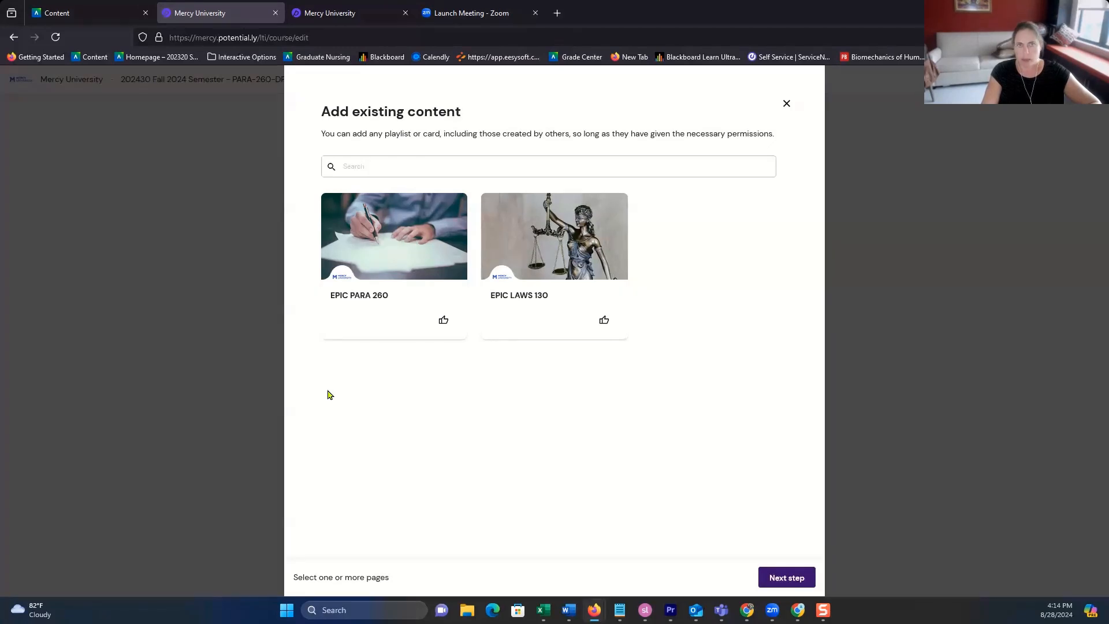
pyautogui.click(351, 324)
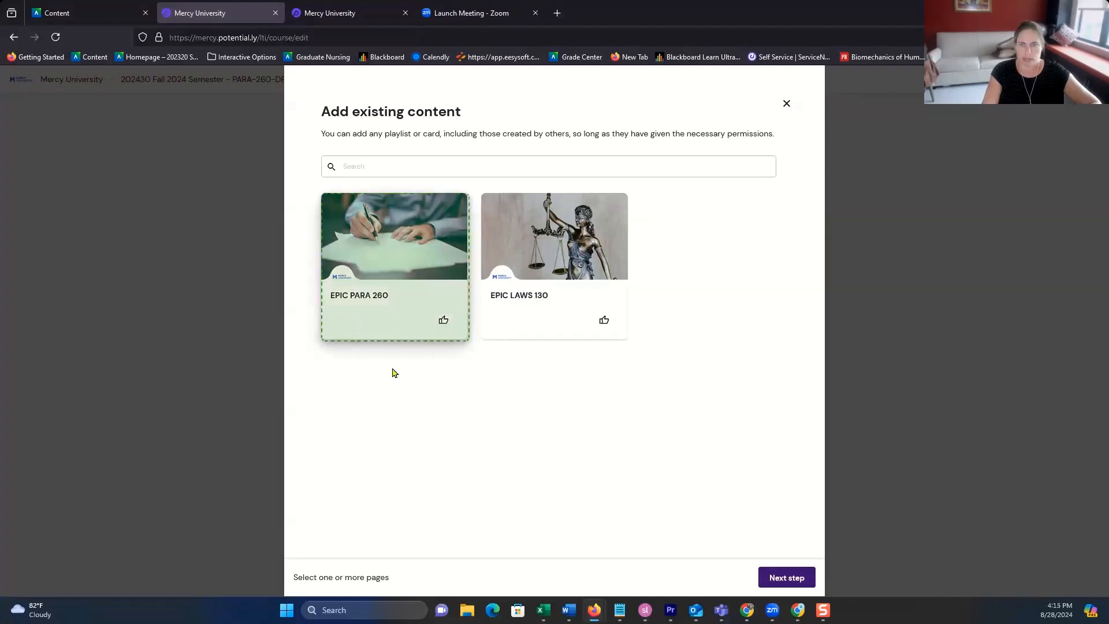
pyautogui.click(787, 578)
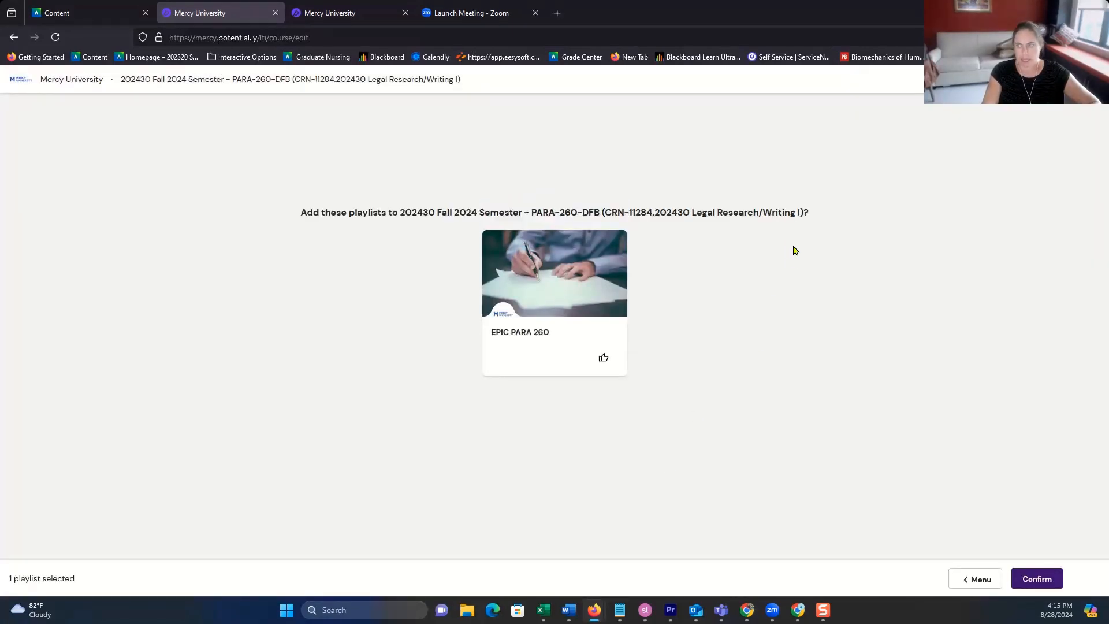
pyautogui.click(1037, 580)
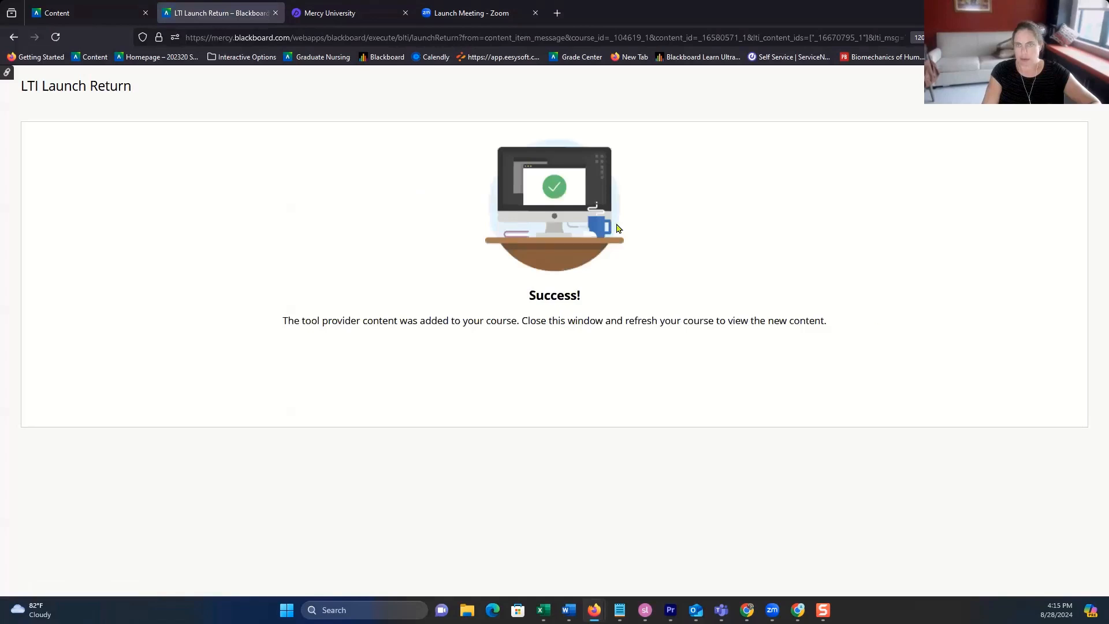
pyautogui.click(275, 13)
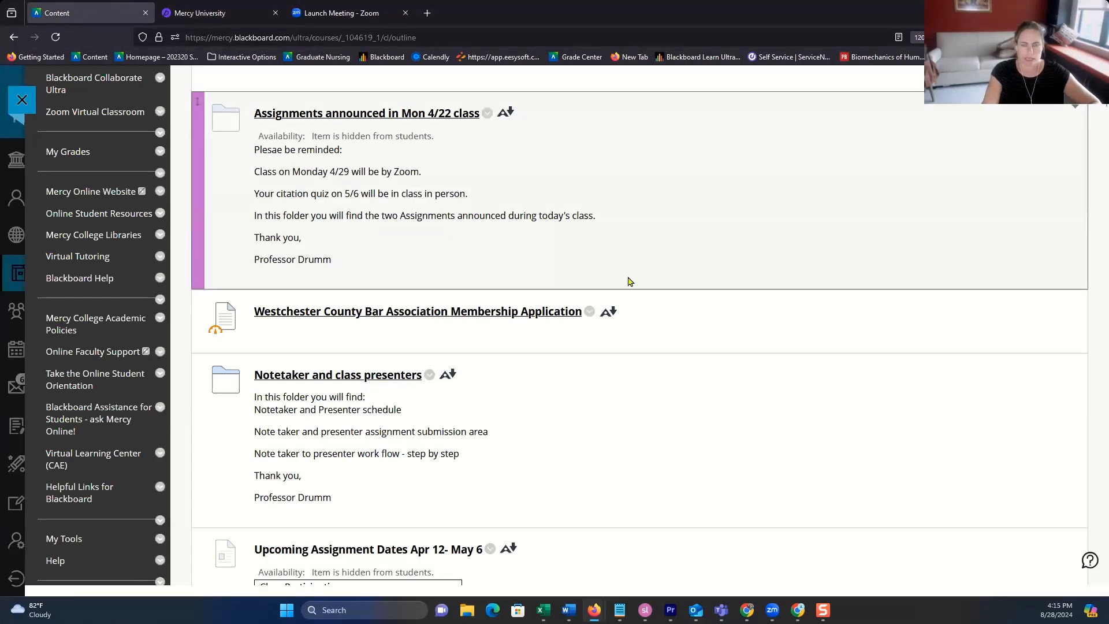
# Look through the whole Course Material list for the newly added EPIC PARA 260 item.
pyautogui.scroll(-3, 630, 283)
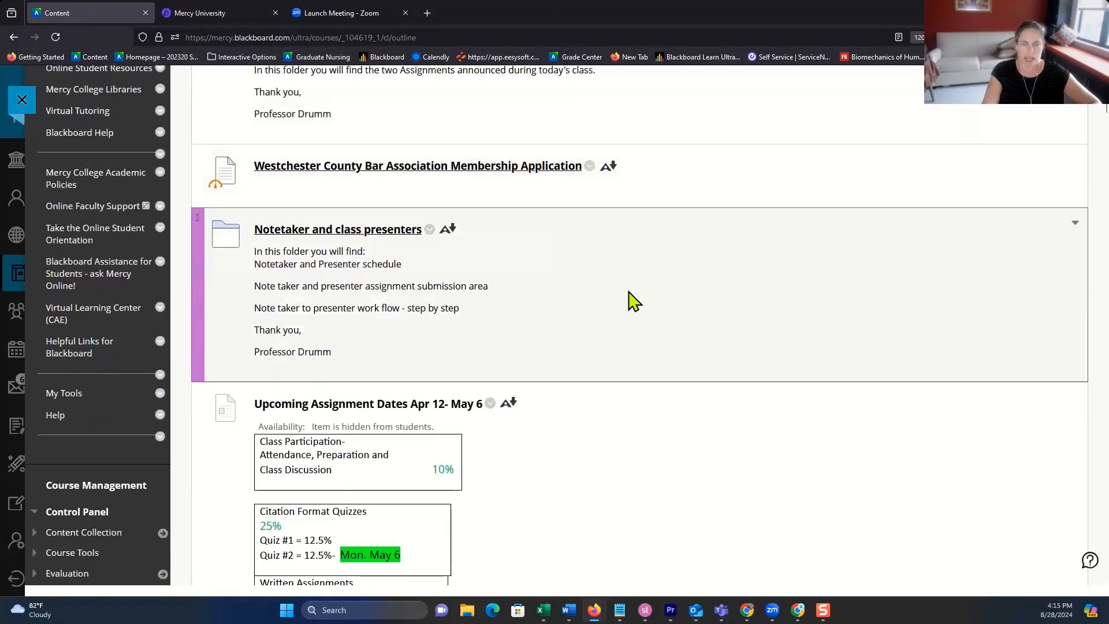
pyautogui.scroll(-15, 634, 301)
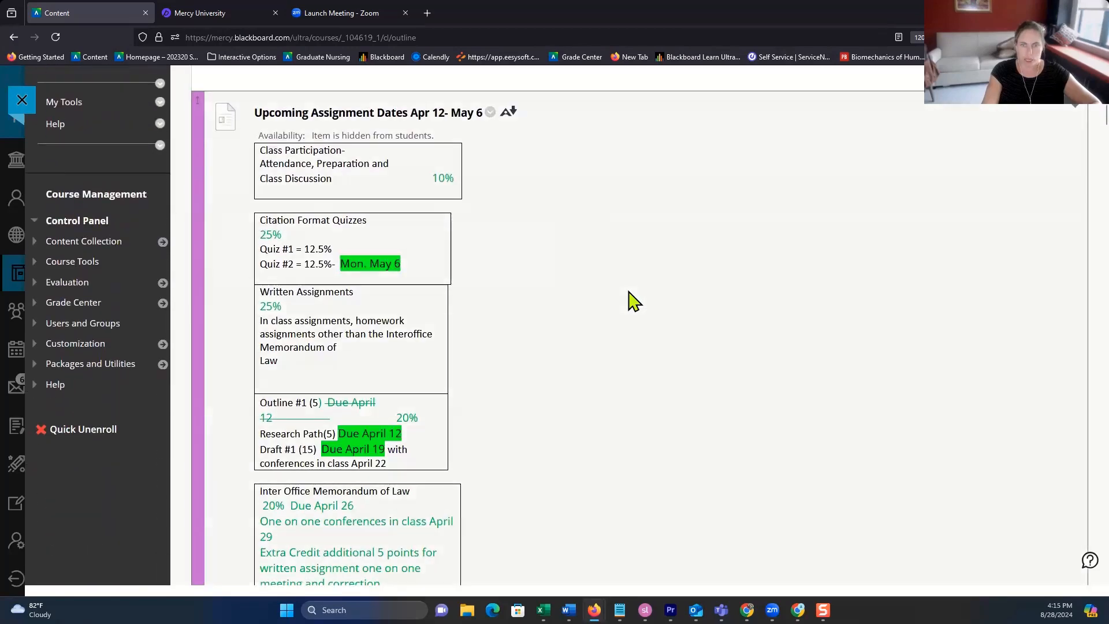
pyautogui.scroll(-20, 634, 300)
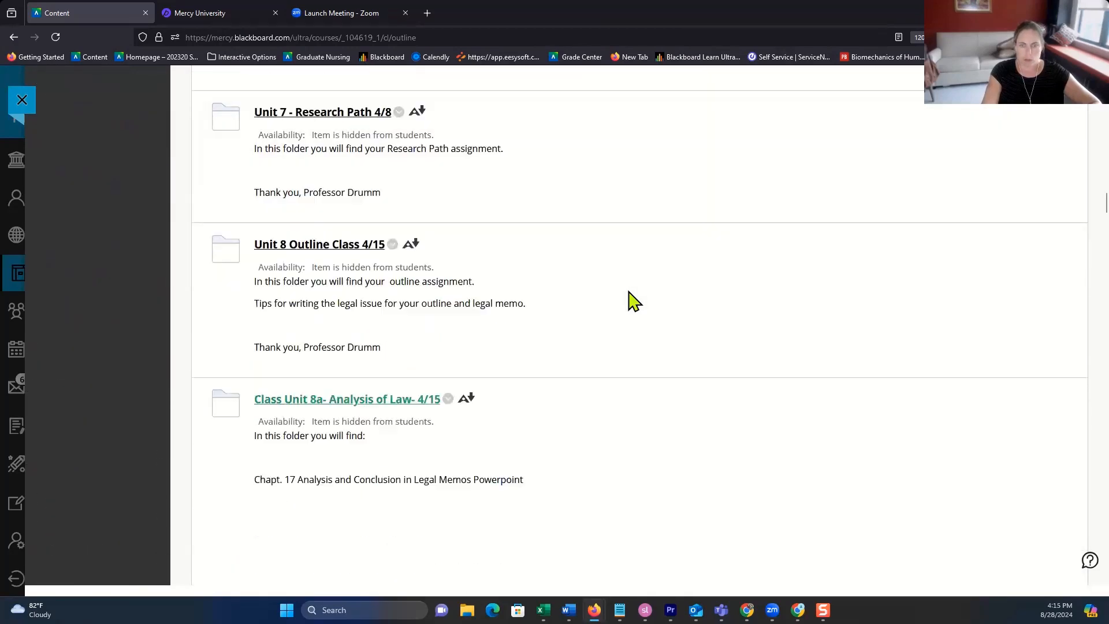
pyautogui.scroll(-20, 633, 301)
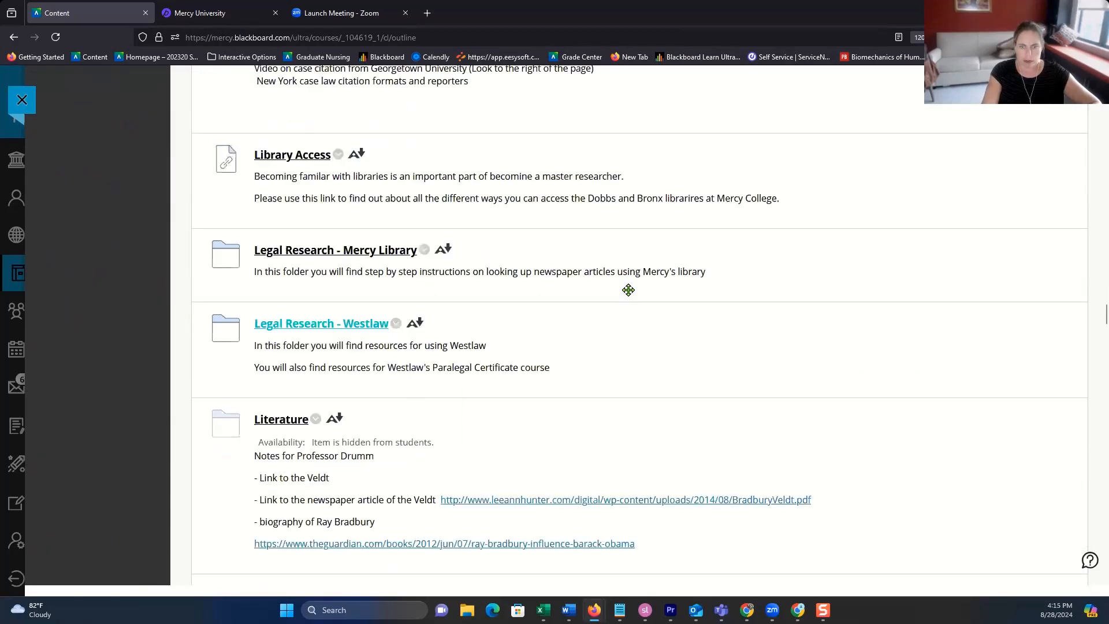
pyautogui.scroll(-20, 630, 295)
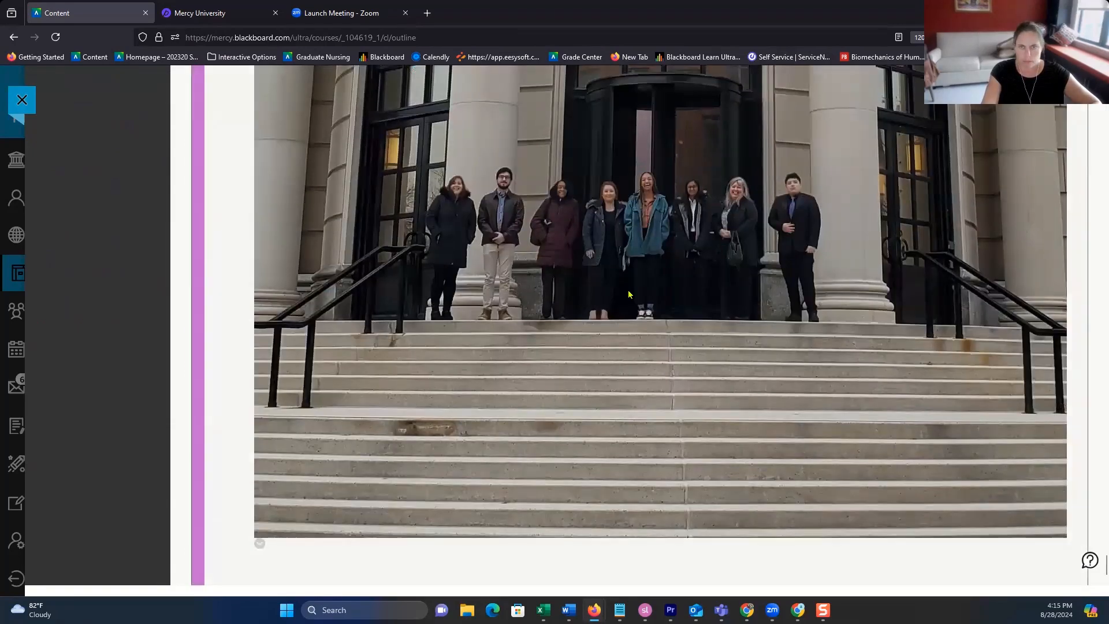
pyautogui.scroll(20, 629, 295)
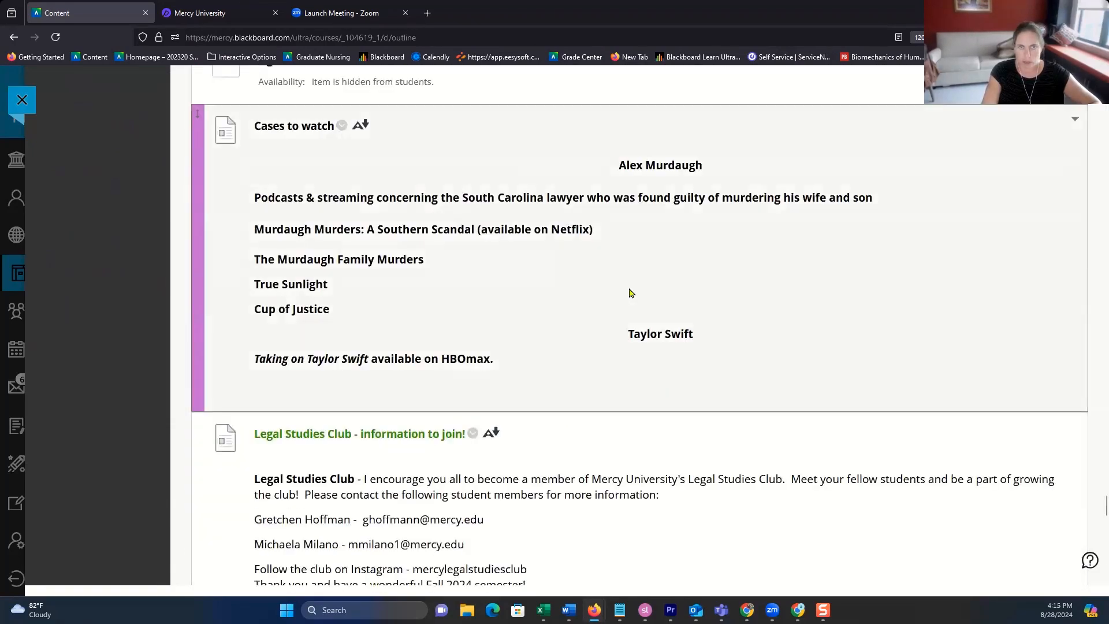
pyautogui.scroll(20, 630, 295)
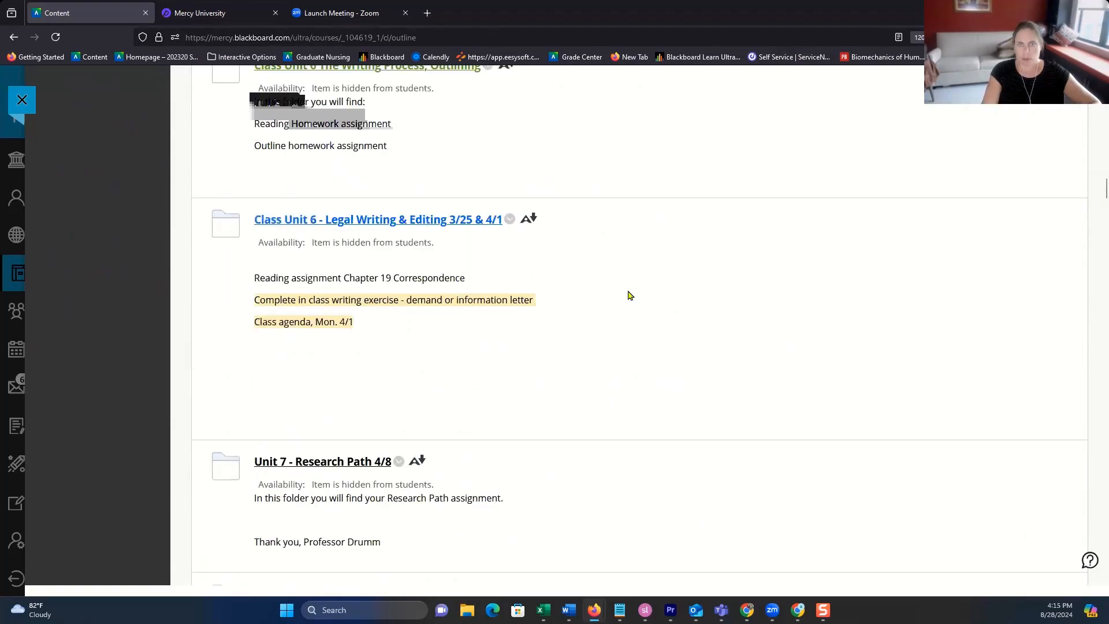
pyautogui.scroll(12, 630, 296)
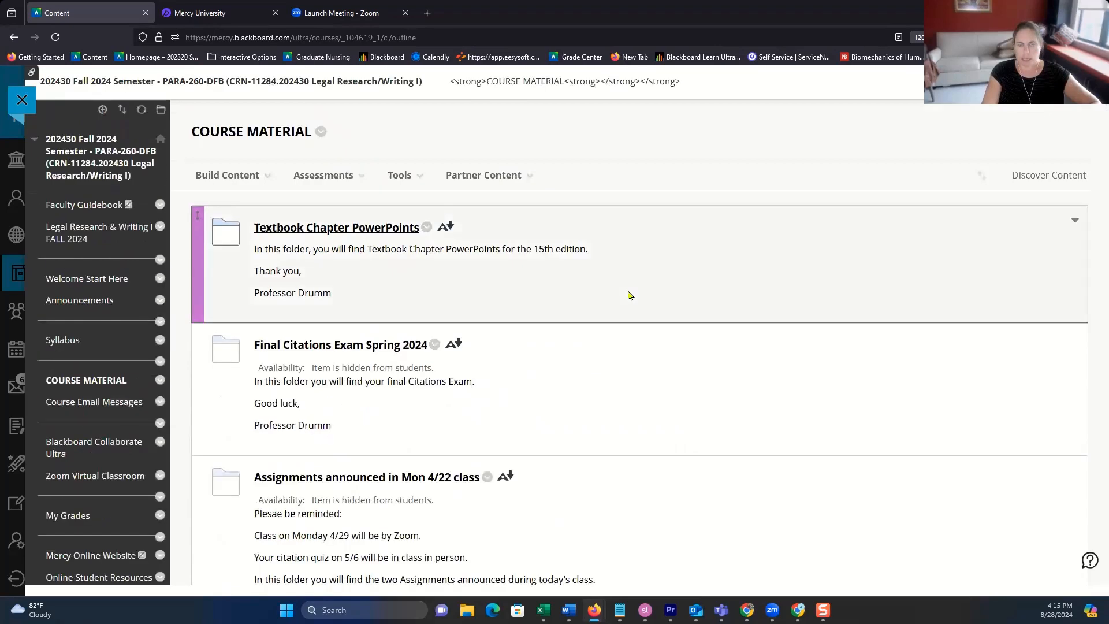
# Reload the course and reopen Course Material.
pyautogui.click(58, 37)
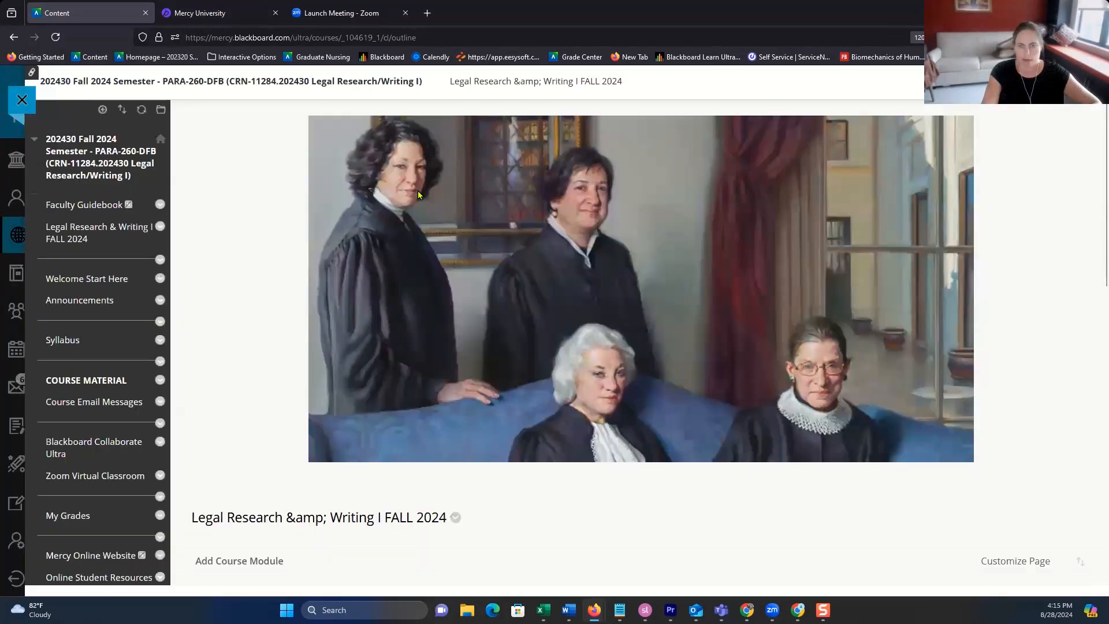
pyautogui.scroll(-10, 417, 190)
pyautogui.scroll(8, 144, 180)
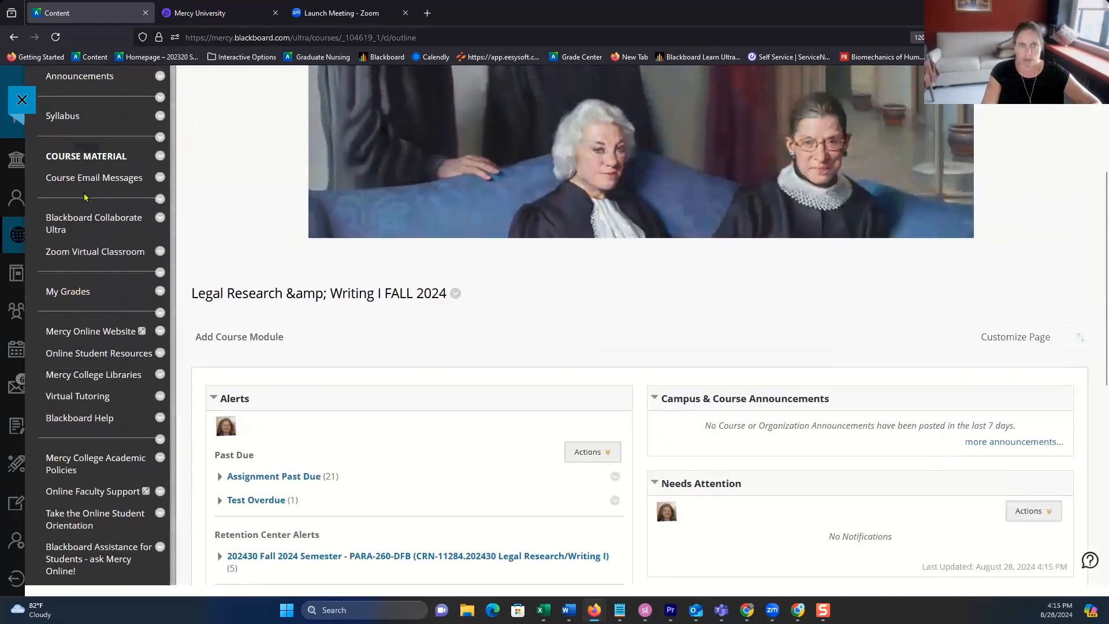
pyautogui.click(98, 164)
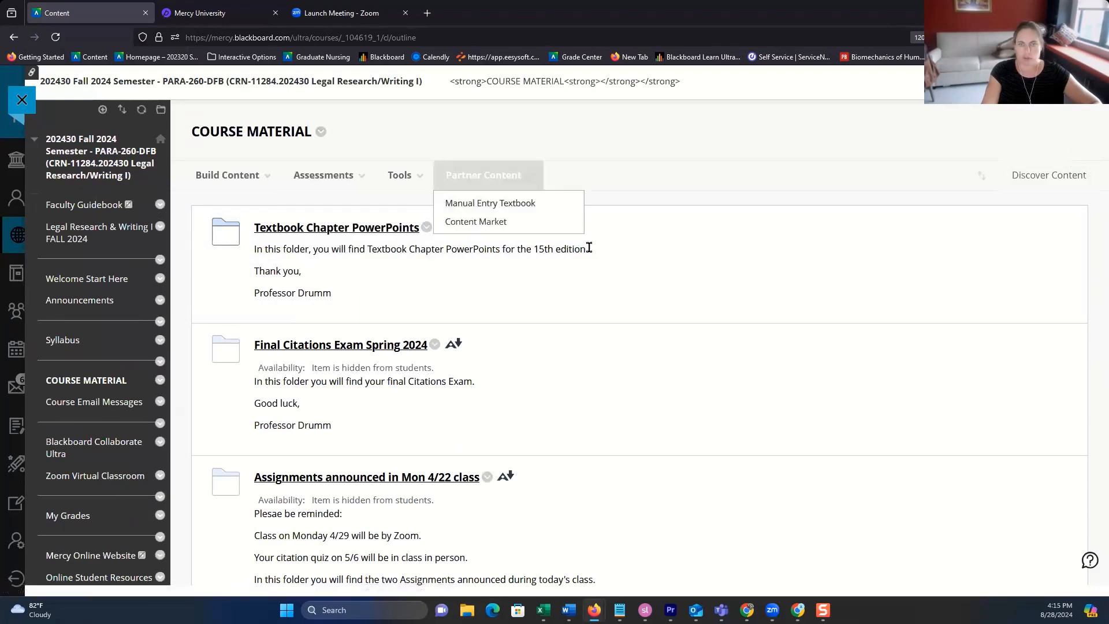
# Locate EPIC PARA 260 at the end of Course Material and examine its item options, including Move.
pyautogui.scroll(-6, 647, 192)
pyautogui.scroll(-20, 647, 192)
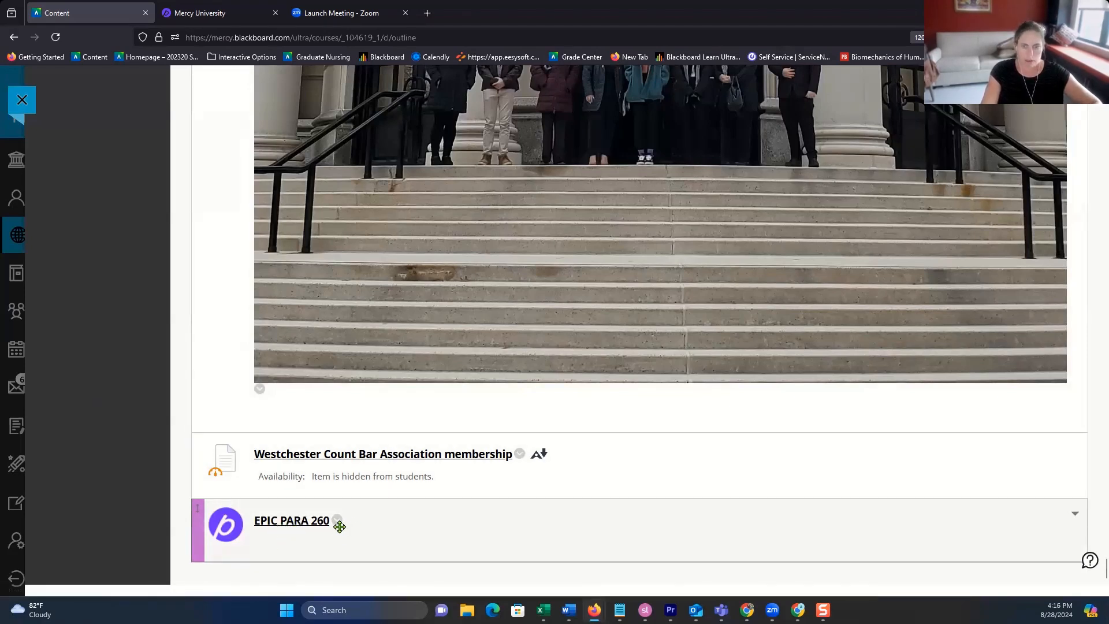
pyautogui.click(338, 521)
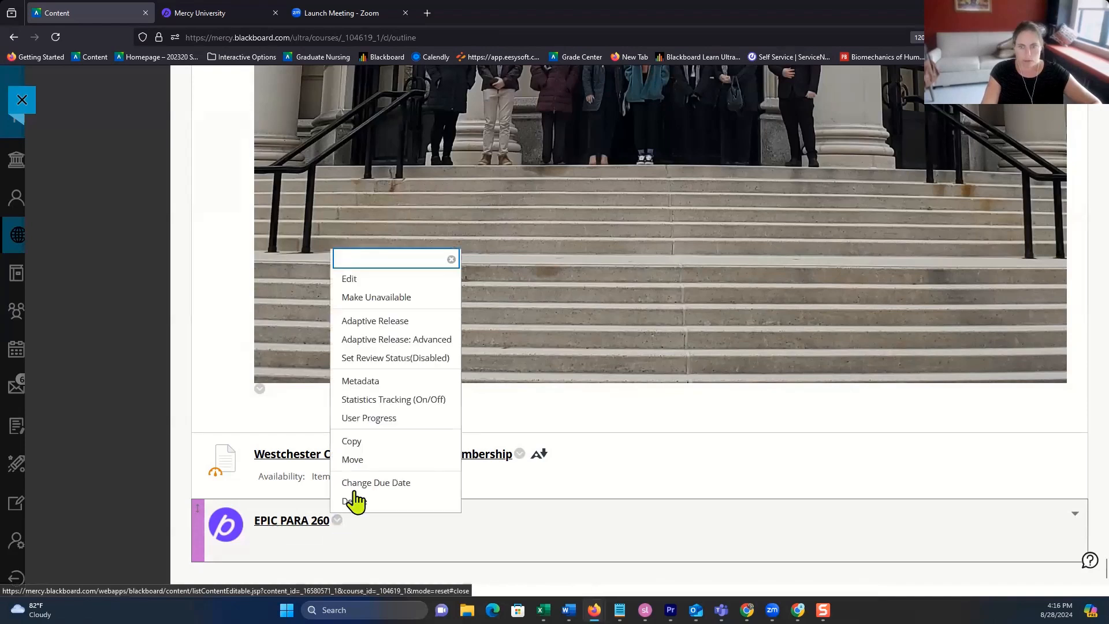
pyautogui.click(366, 462)
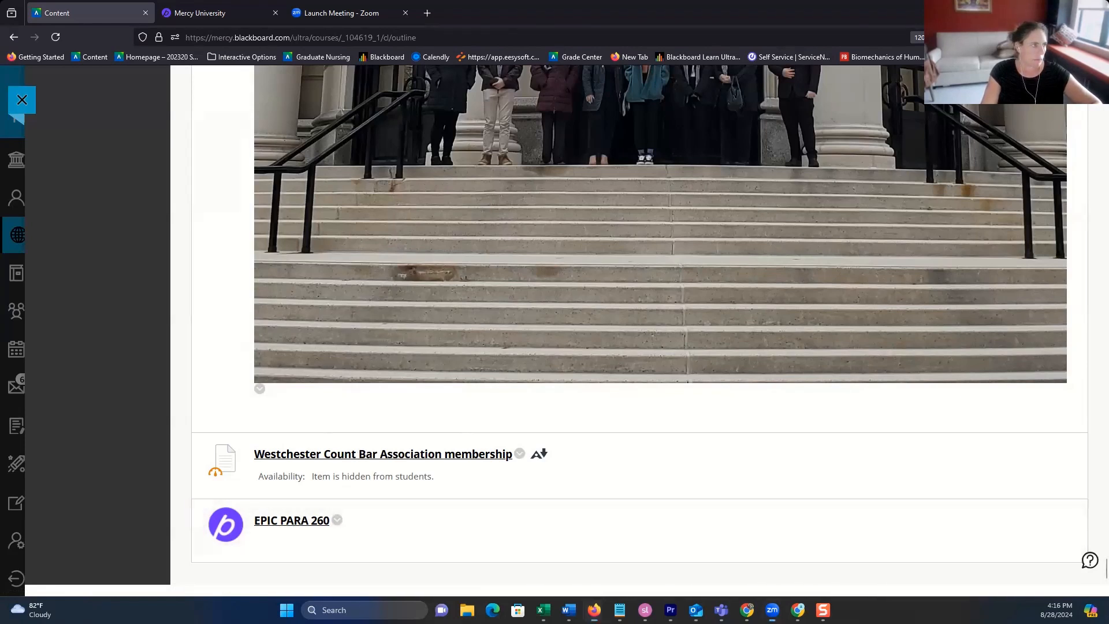
# Open EPIC PARA 260 and review the mandatory career cards in the playlist.
pyautogui.click(270, 523)
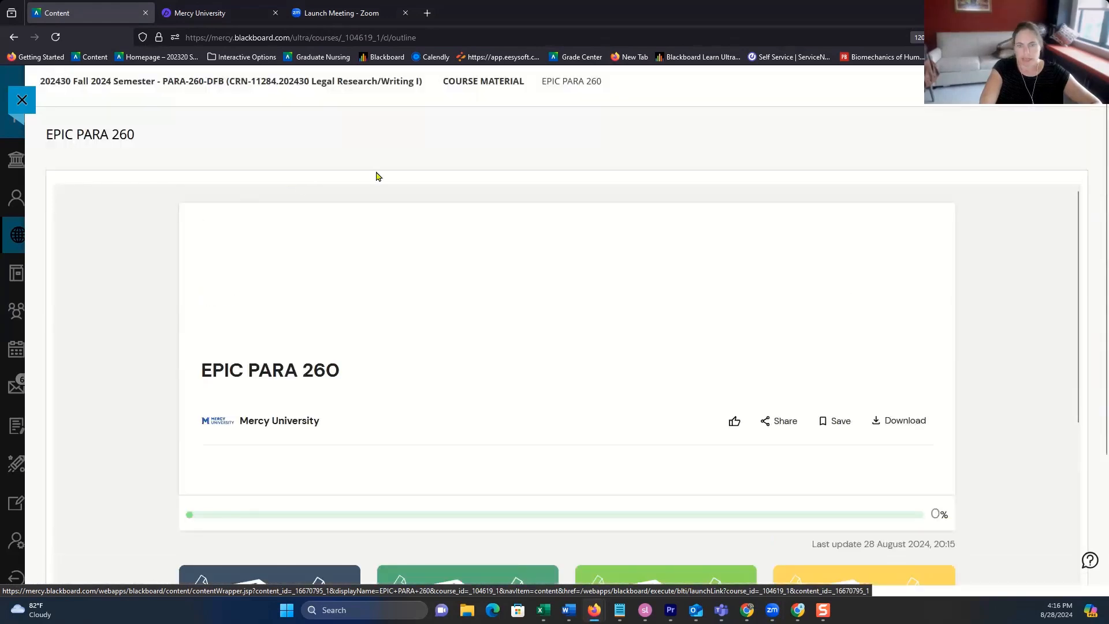
pyautogui.scroll(-1, 391, 182)
pyautogui.scroll(-8, 391, 186)
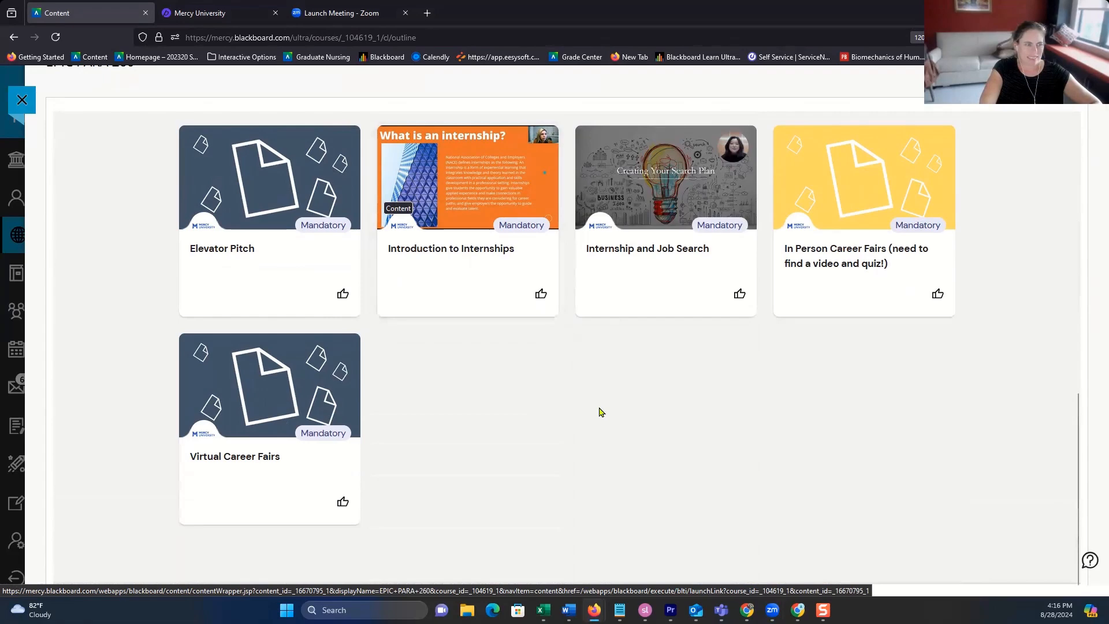
pyautogui.scroll(8, 607, 426)
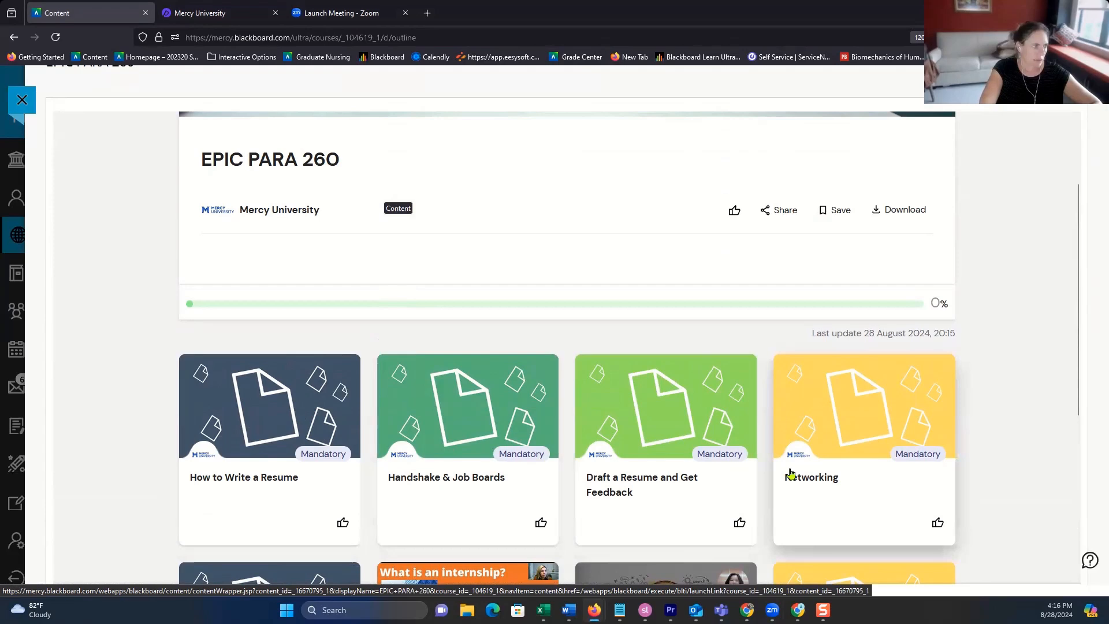
pyautogui.scroll(4, 154, 349)
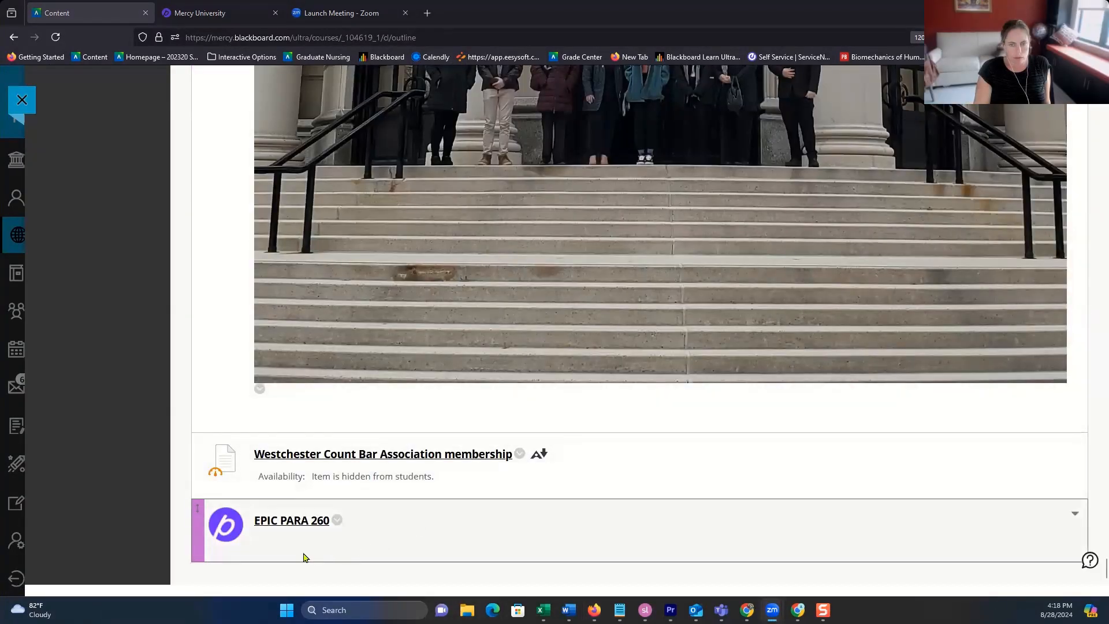
# Leave the Course Material list and open the course's Full Grade Center under Course Management.
pyautogui.scroll(15, 127, 511)
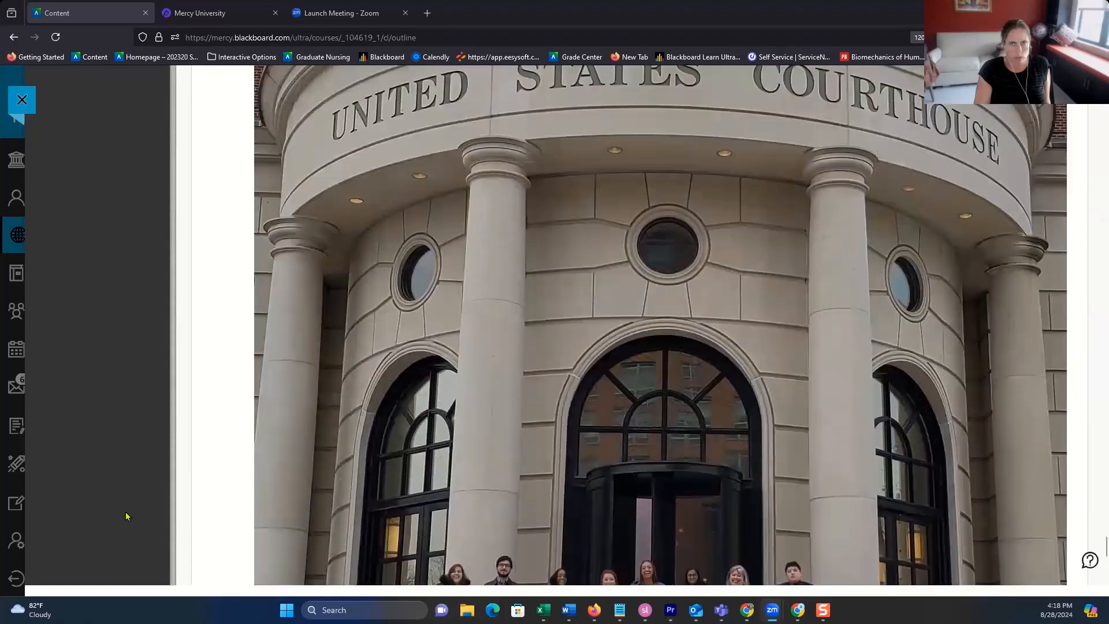
pyautogui.scroll(20, 127, 516)
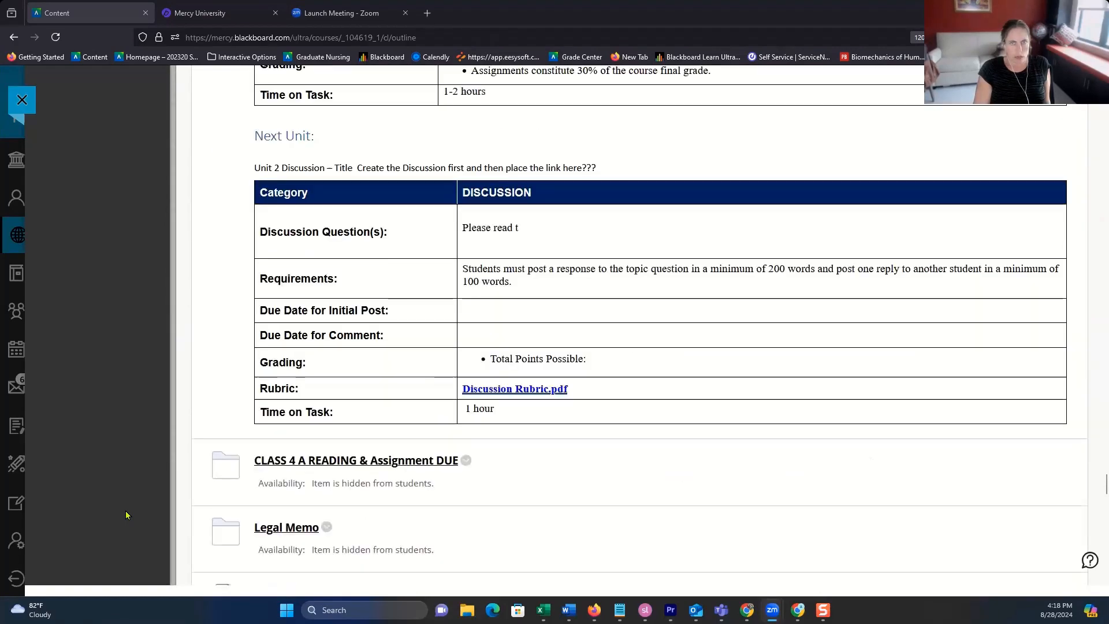
pyautogui.scroll(20, 126, 511)
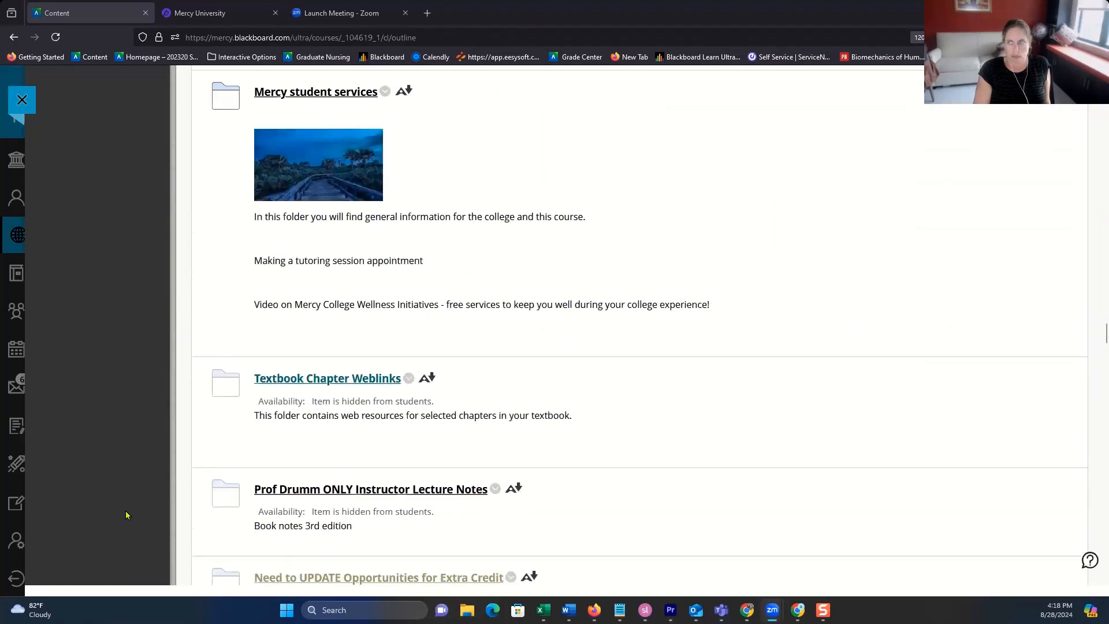
pyautogui.scroll(20, 126, 511)
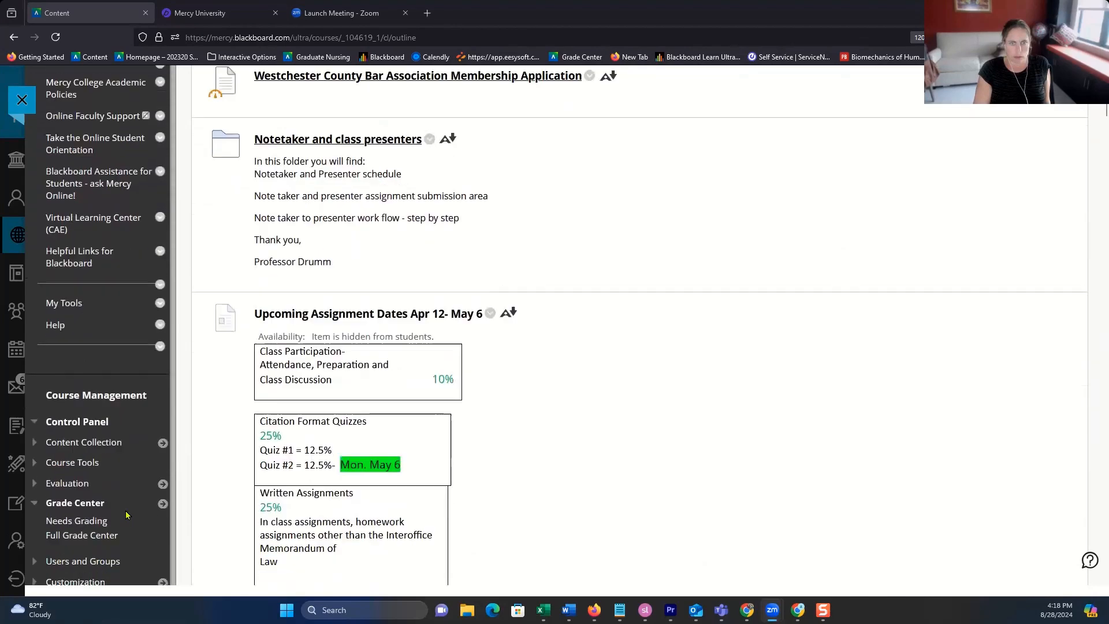
pyautogui.scroll(-3, 126, 511)
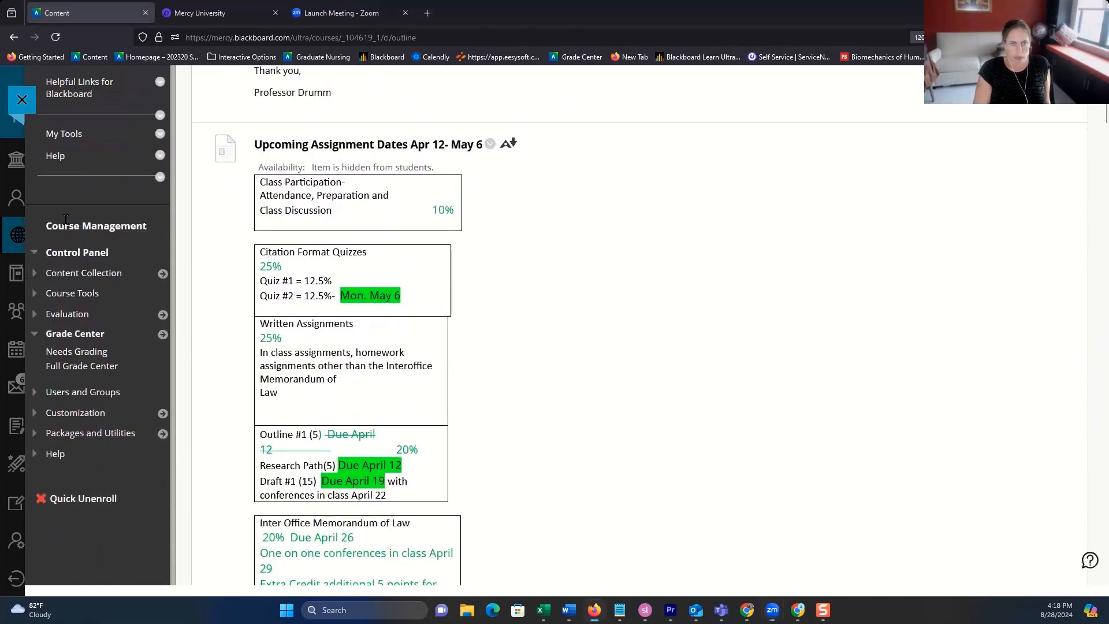
pyautogui.moveTo(44, 225); pyautogui.dragTo(149, 217)
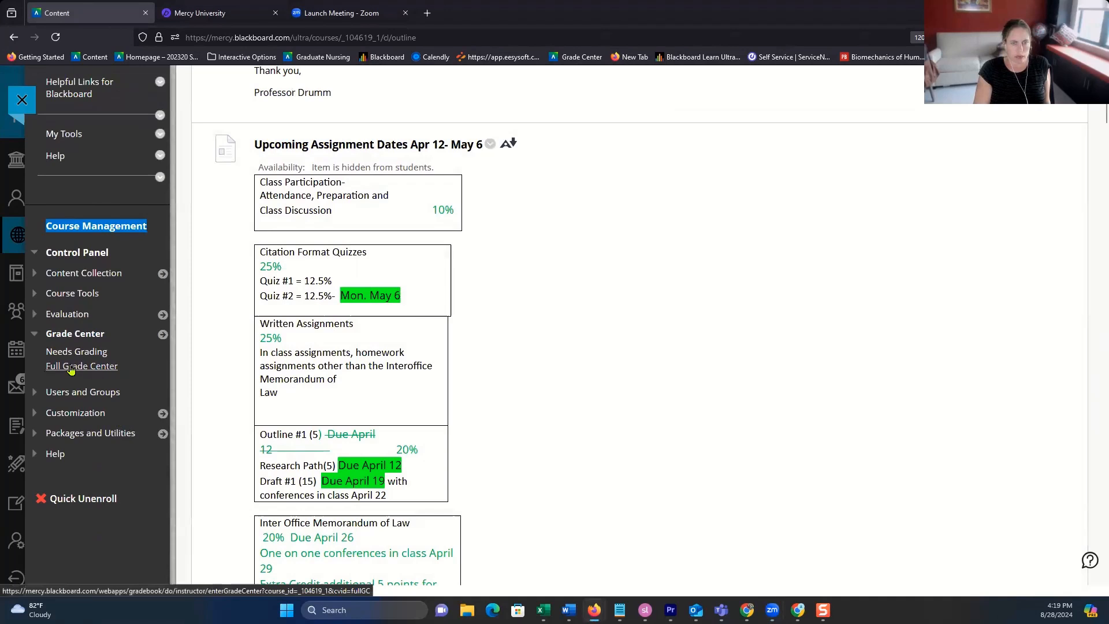
pyautogui.click(65, 335)
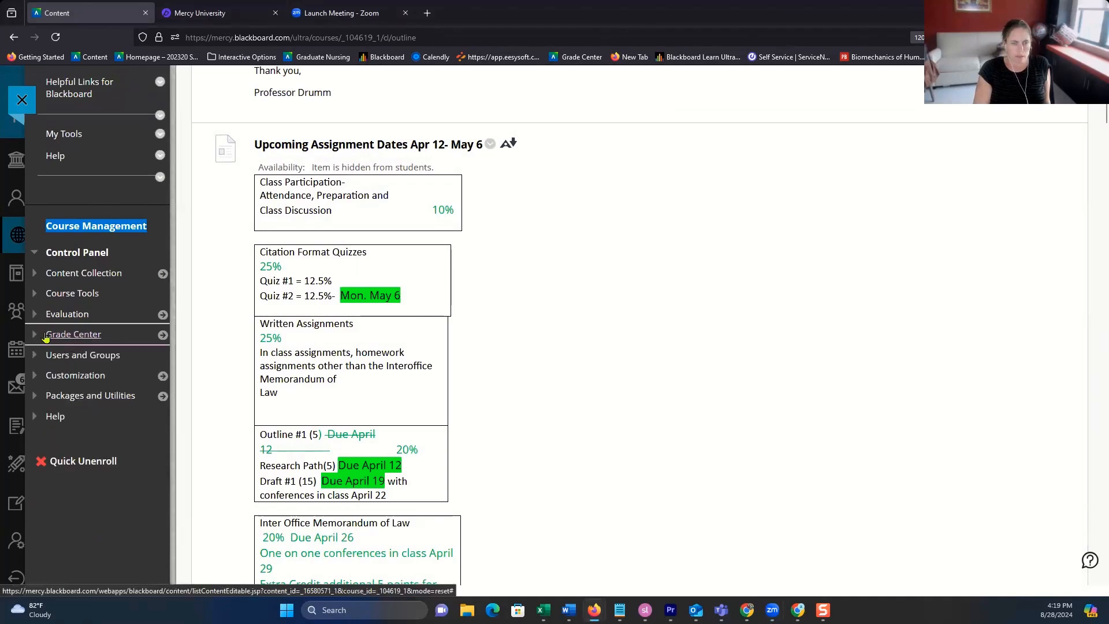
pyautogui.click(71, 335)
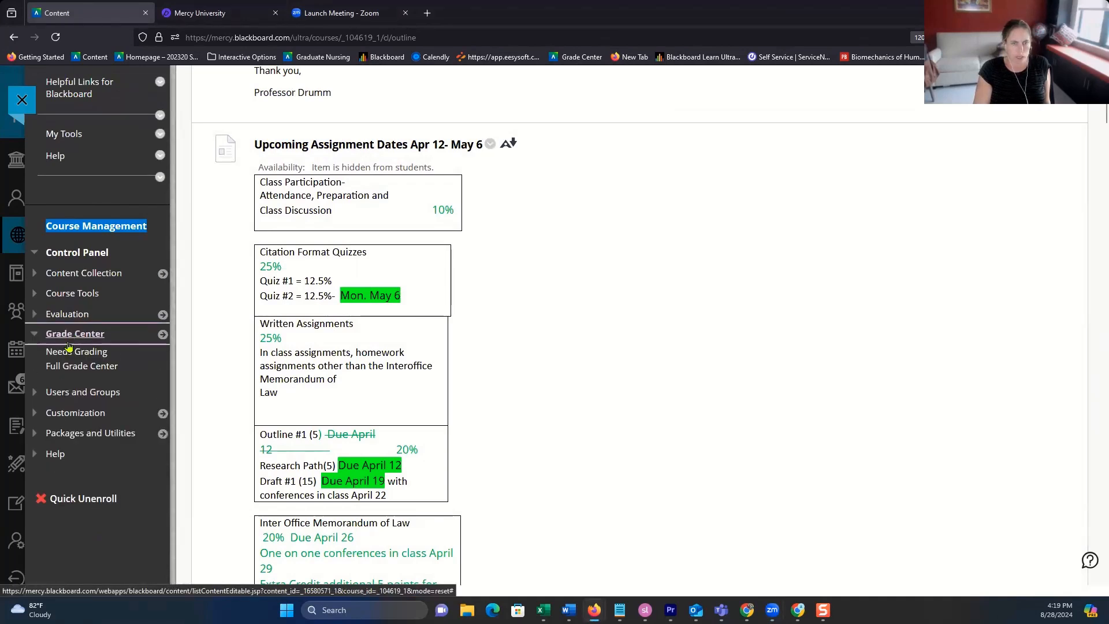
pyautogui.click(81, 366)
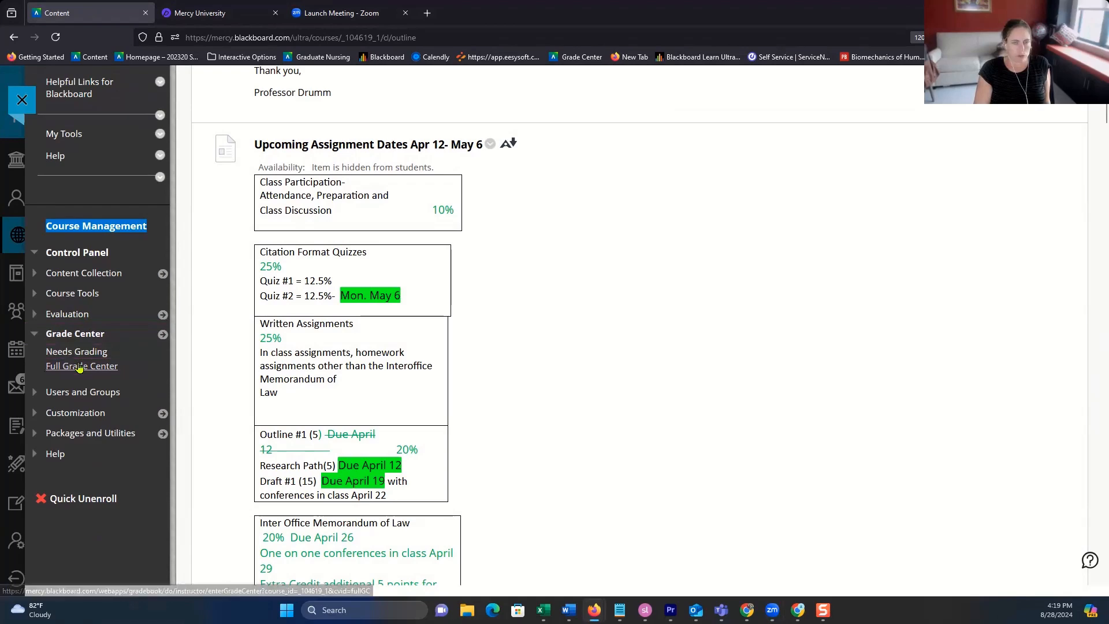
# Locate the EPIC PARA 260 column at the far end of the grade columns and review its entries for the enrolled students.
pyautogui.scroll(-2, 553, 261)
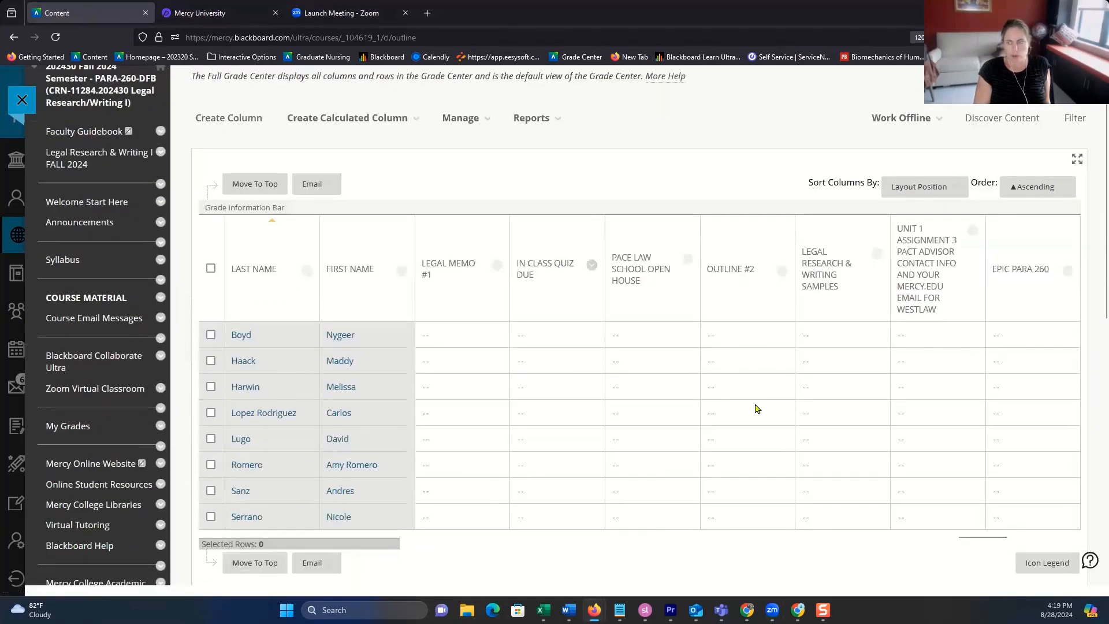
pyautogui.click(948, 522)
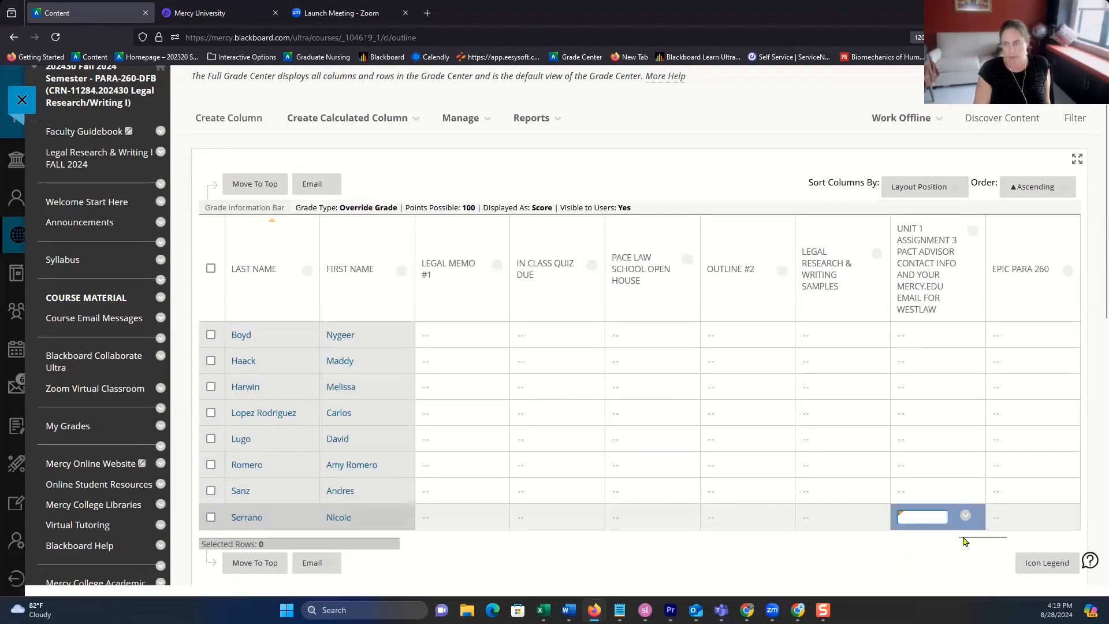
pyautogui.moveTo(964, 538); pyautogui.dragTo(473, 538)
pyautogui.moveTo(446, 538); pyautogui.dragTo(1018, 589)
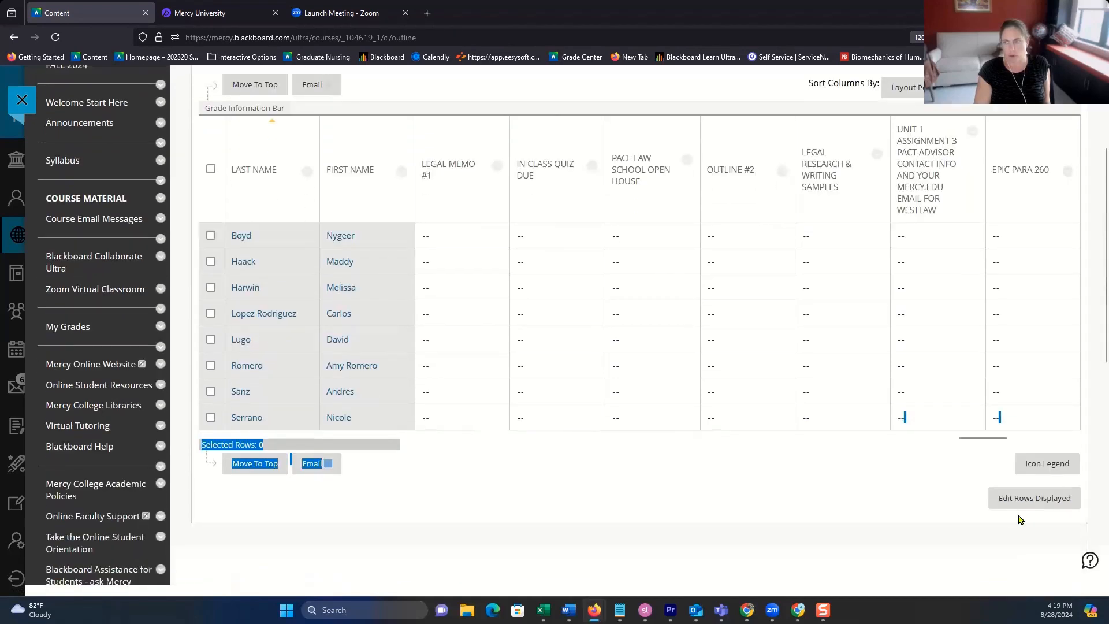
pyautogui.click(693, 488)
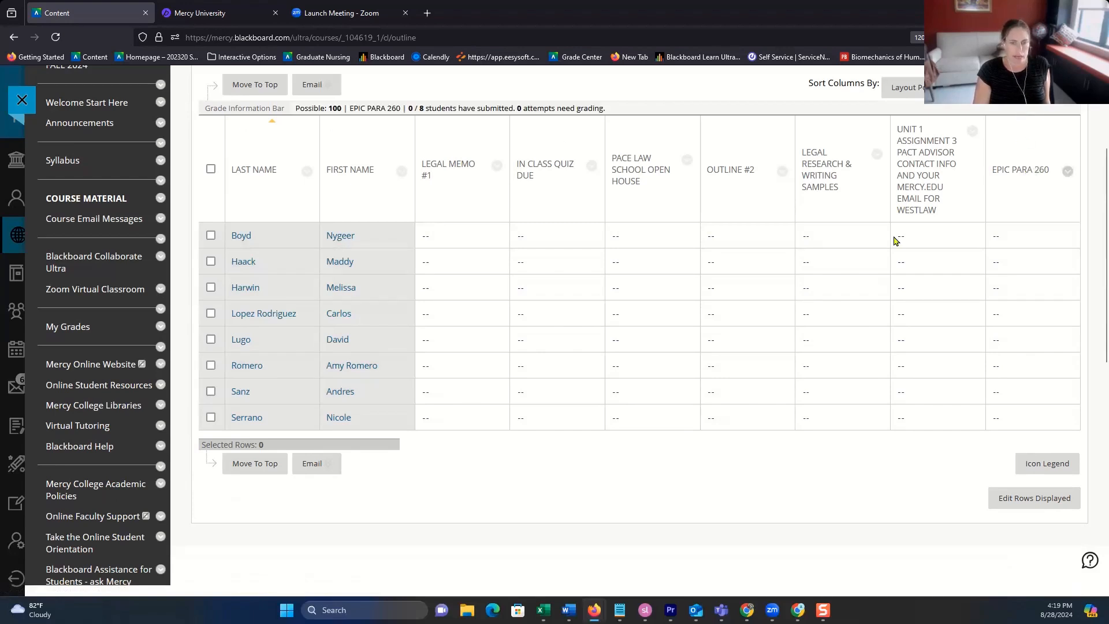
pyautogui.scroll(-3, 280, 506)
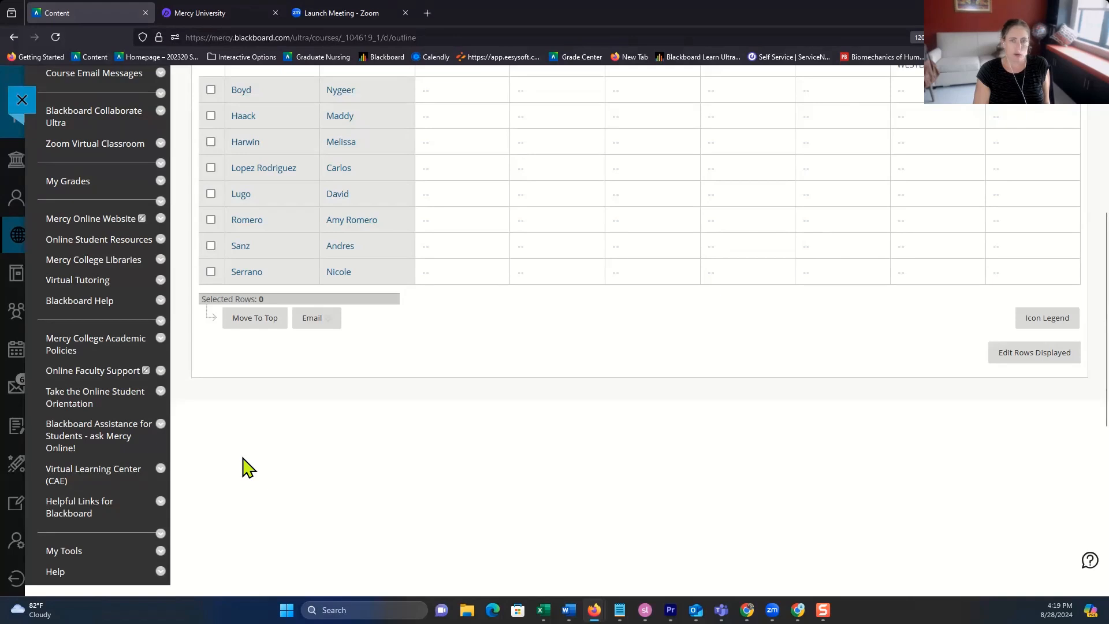
pyautogui.scroll(3, 384, 511)
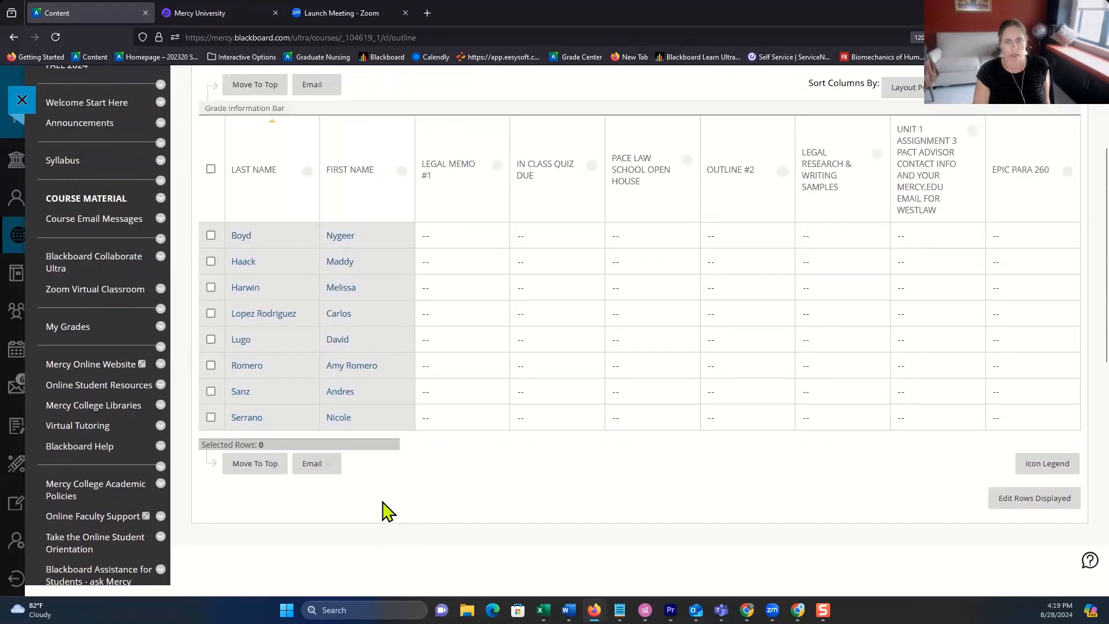